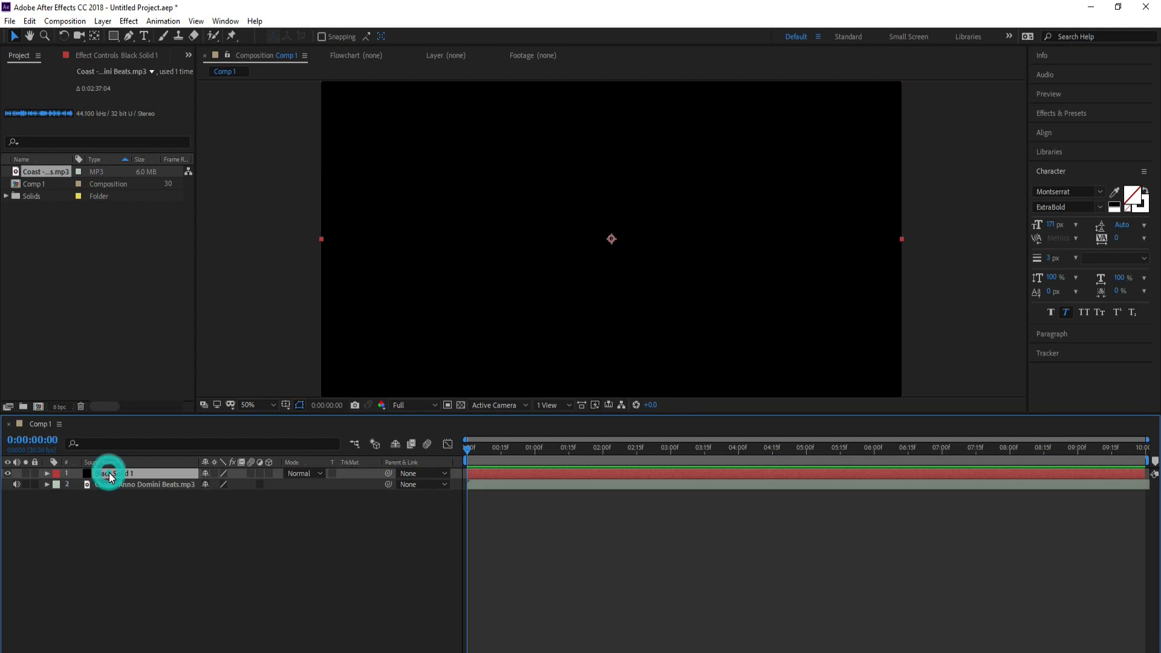
# Apply the Audio Spectrum effect to the Black Solid 1 layer and set its Audio Layer to the Coast - Anno Domini Beats.mp3 track.
pyautogui.click(236, 23)
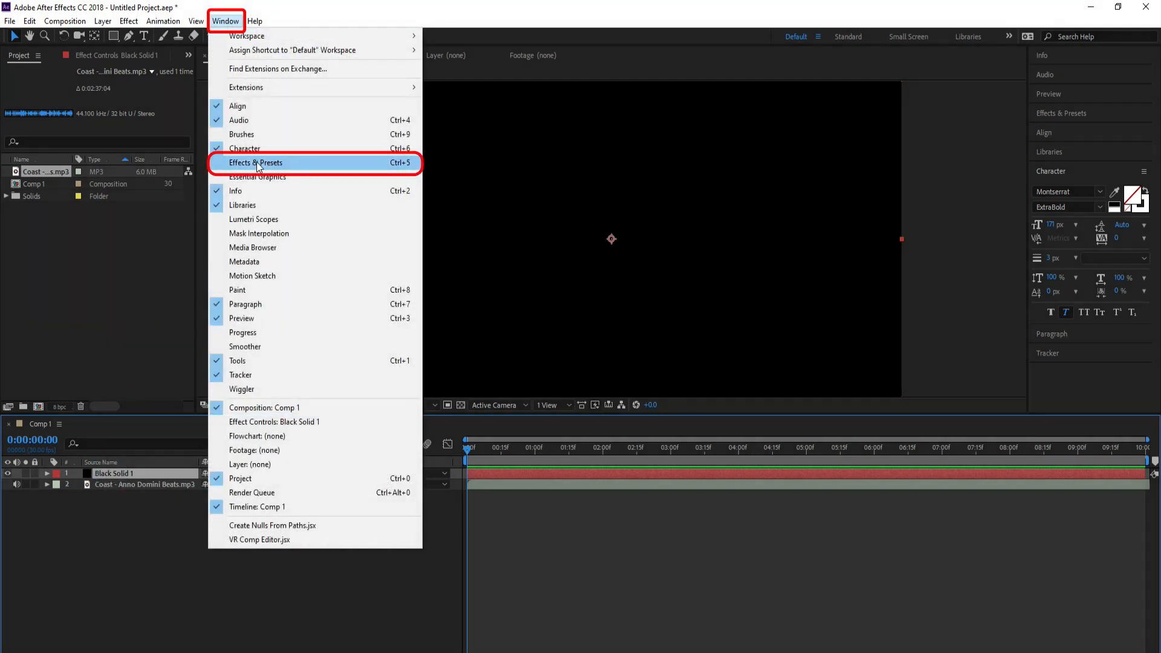
pyautogui.click(241, 163)
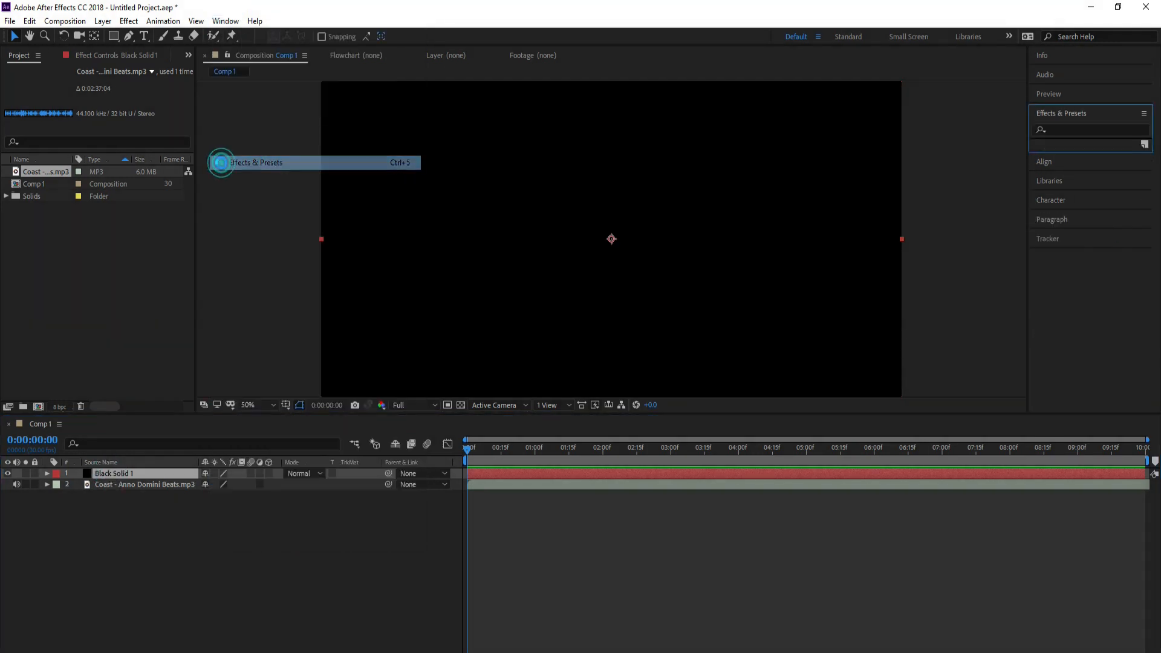
pyautogui.click(1059, 128)
pyautogui.write('audio')
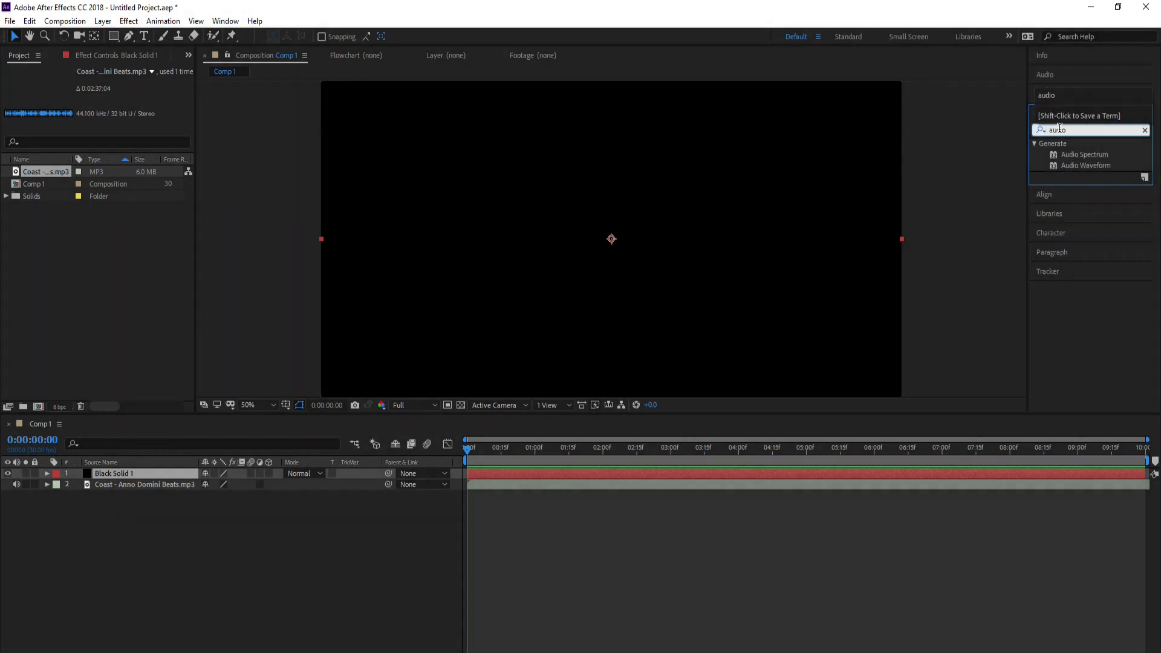
pyautogui.doubleClick(1099, 155)
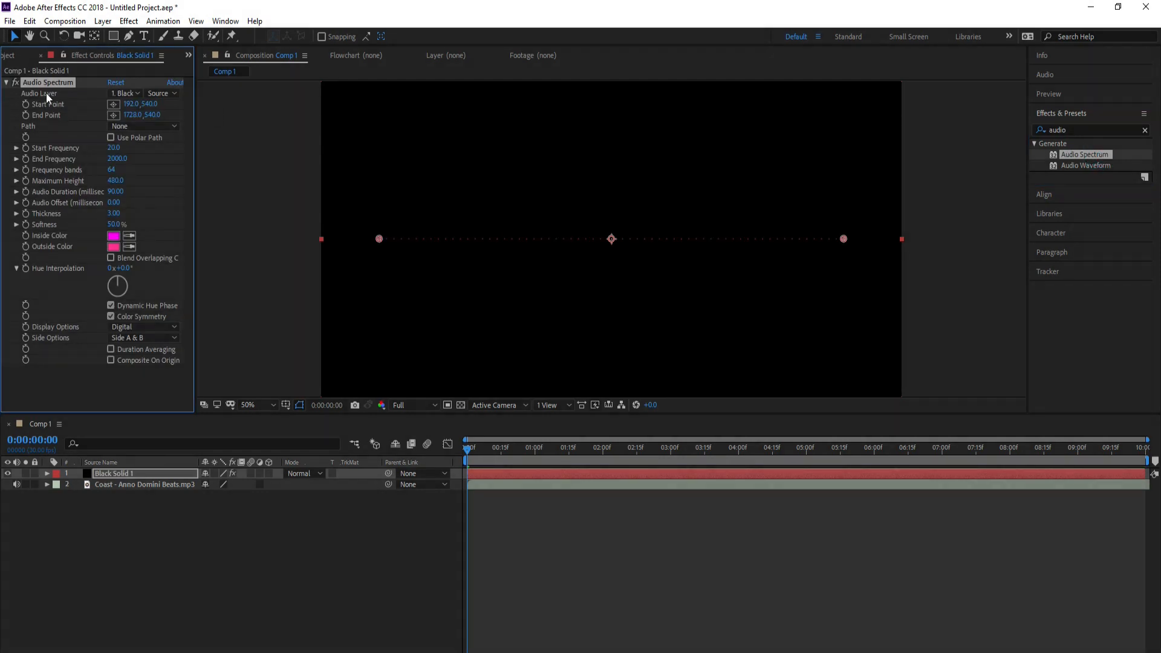
pyautogui.click(138, 94)
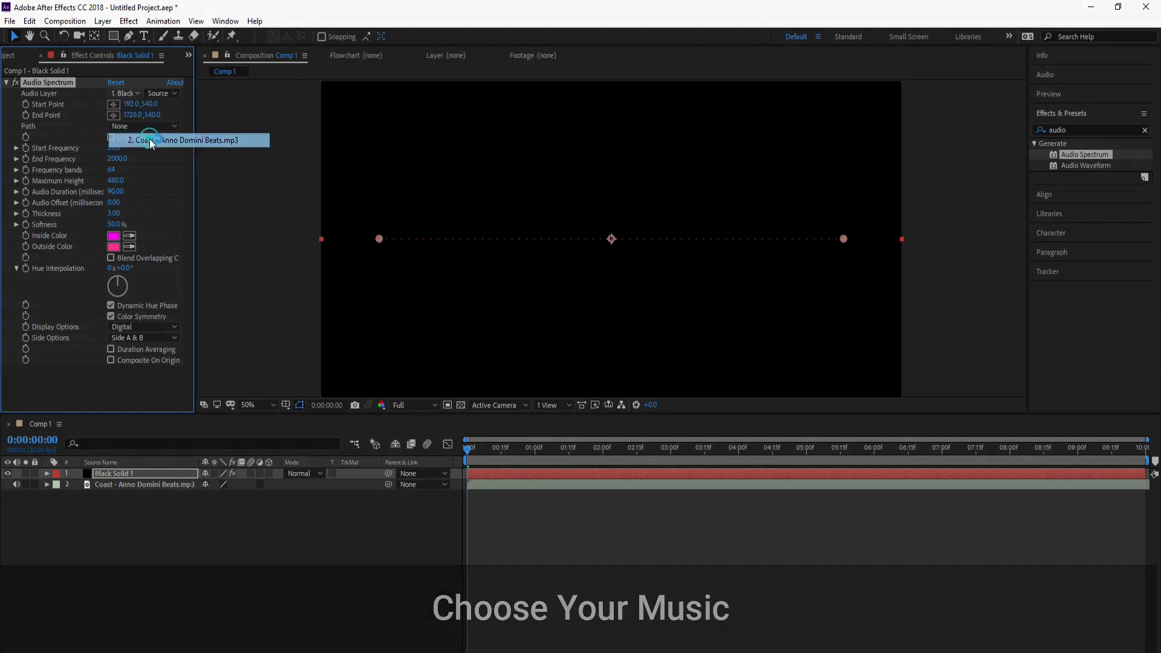
pyautogui.click(151, 139)
# Set the Audio Spectrum's Frequency bands to 200, Maximum Height to 500, Thickness to 5 and Softness to 0%.
pyautogui.click(112, 170)
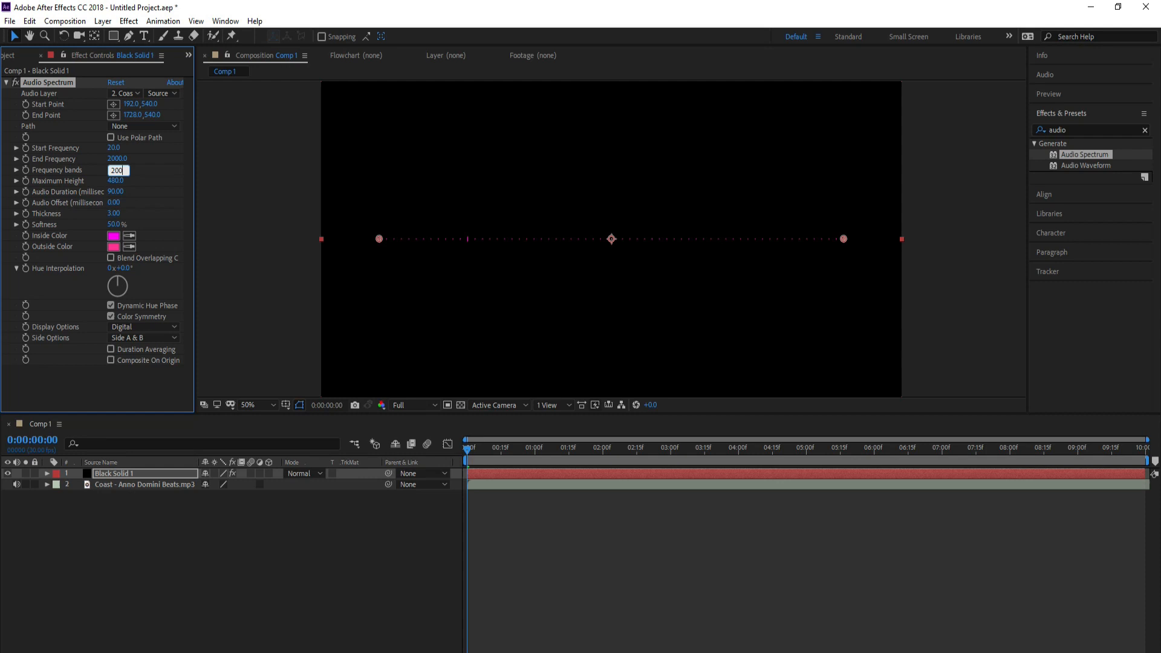
pyautogui.click(113, 181)
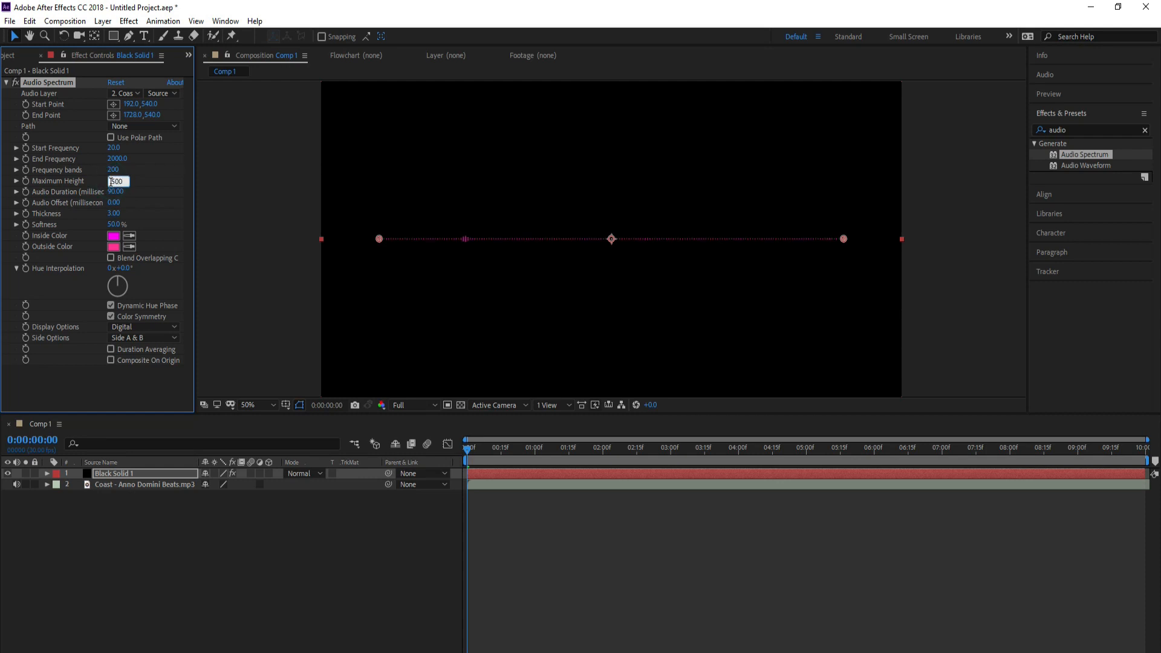
pyautogui.click(111, 213)
pyautogui.write('5')
pyautogui.moveTo(116, 227); pyautogui.dragTo(71, 225)
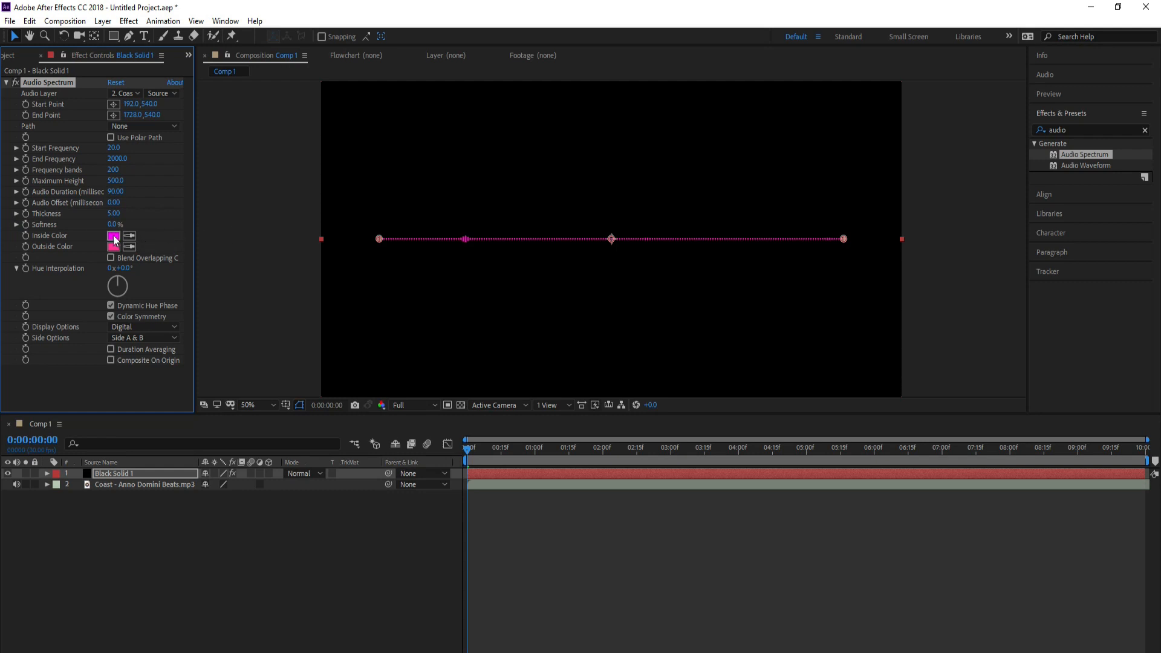
# Check the Inside Color and Outside Color of the Audio Spectrum effect, keeping both colors.
pyautogui.click(113, 236)
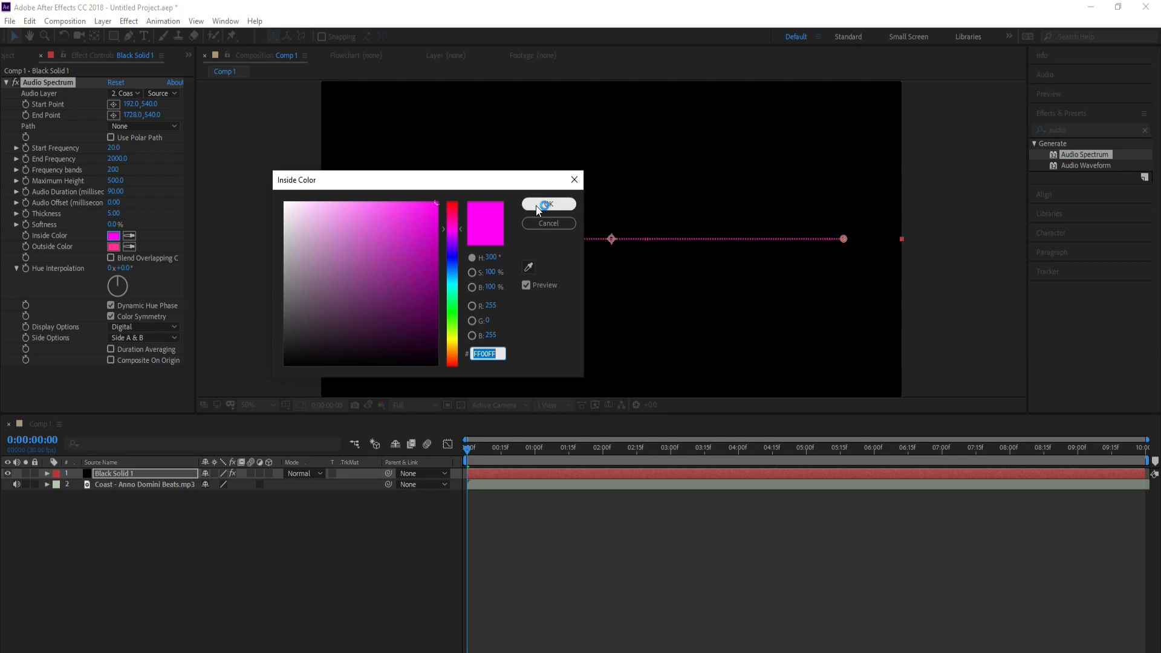
pyautogui.click(536, 205)
pyautogui.click(114, 247)
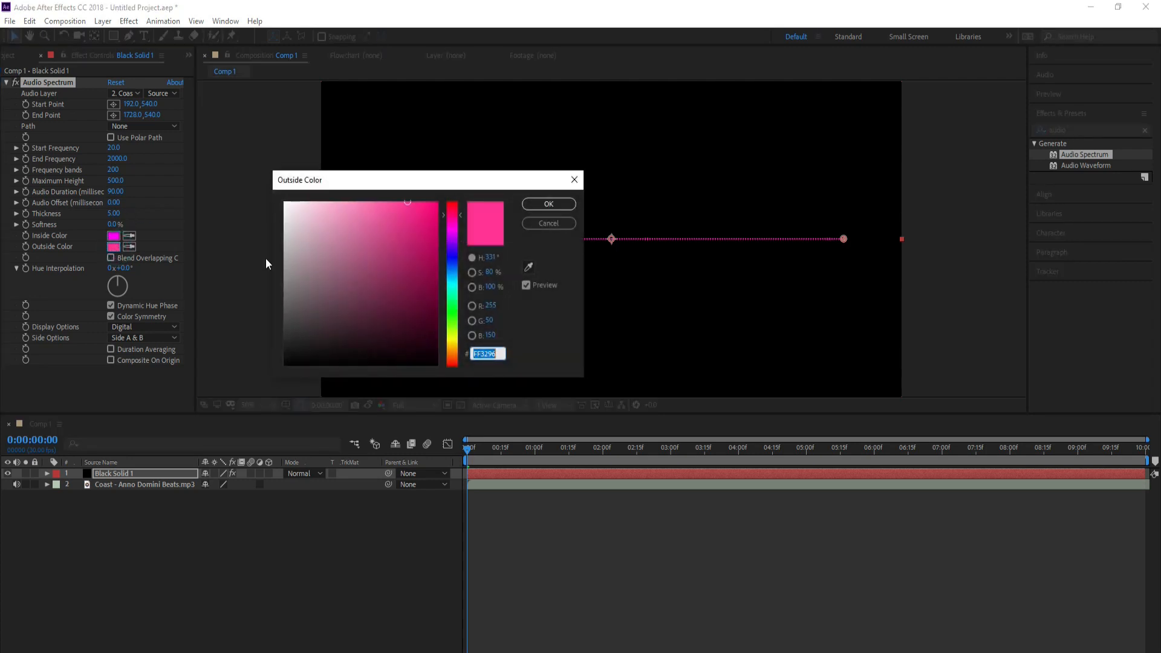
pyautogui.click(532, 206)
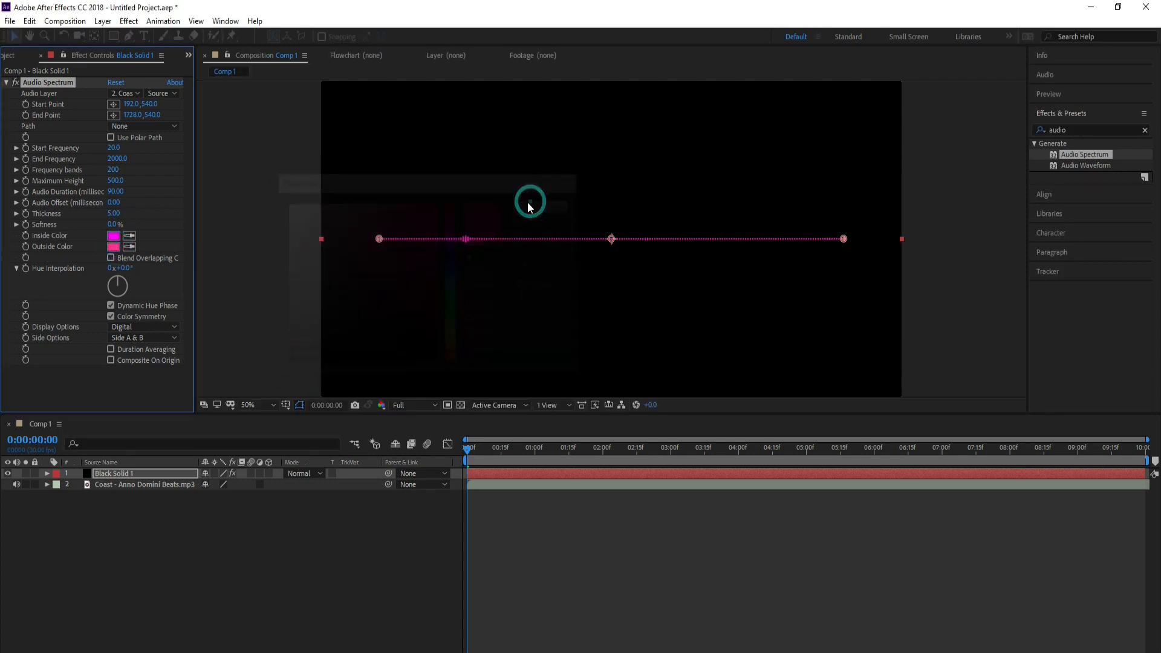
# Preview the straight audio spectrum from the start of the composition and return to the first frame.
pyautogui.click(467, 455)
pyautogui.press('space')
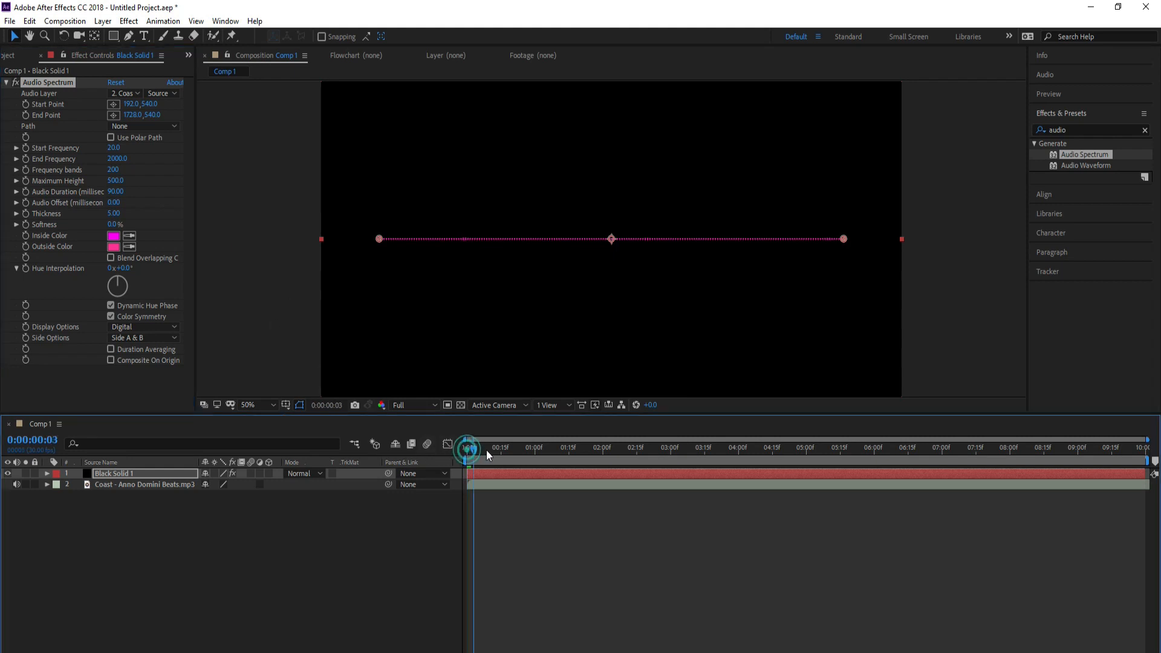
pyautogui.moveTo(613, 464); pyautogui.dragTo(463, 471)
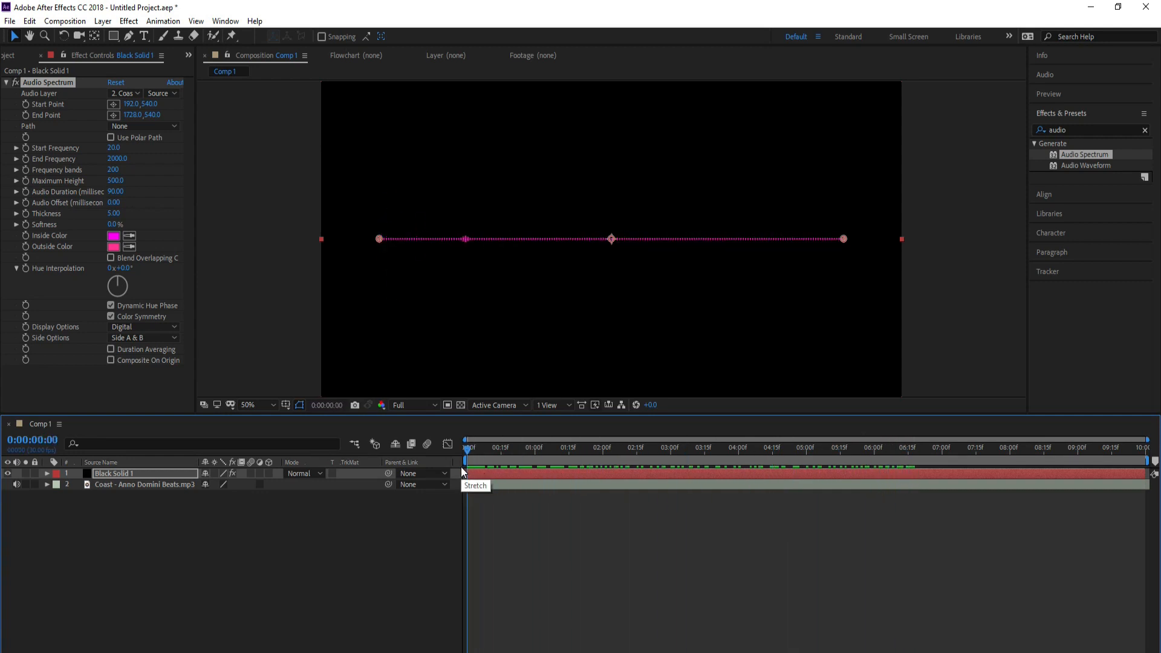
# Draw an elliptical mask on the Black Solid 1 layer near the middle of the composition.
pyautogui.click(136, 474)
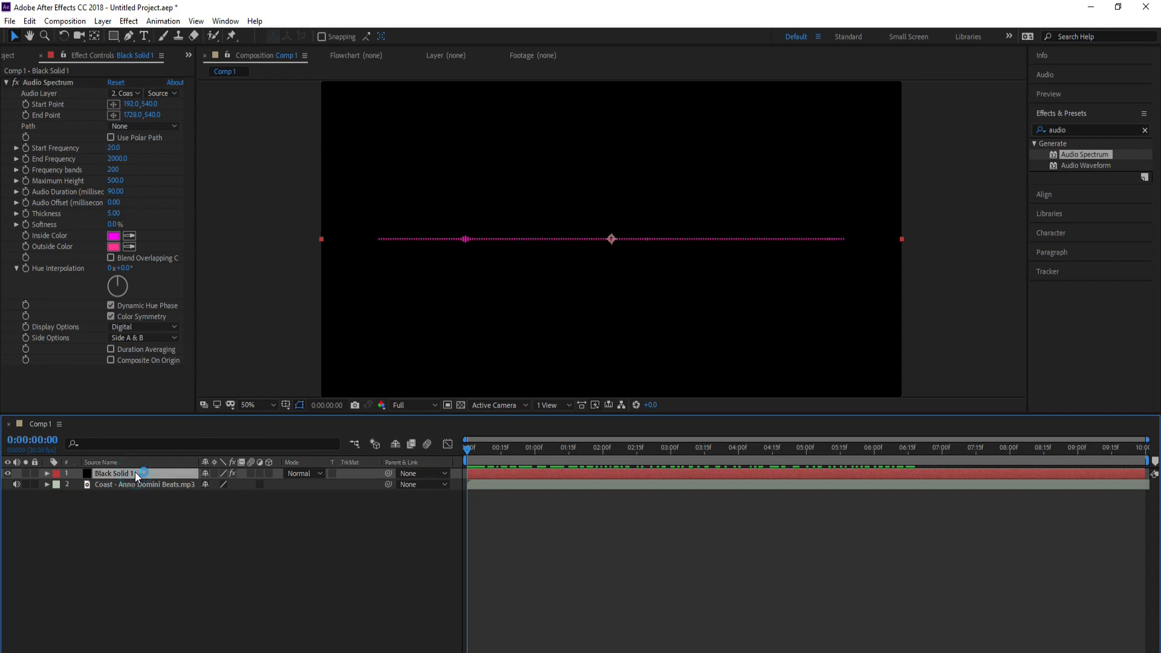
pyautogui.click(115, 40)
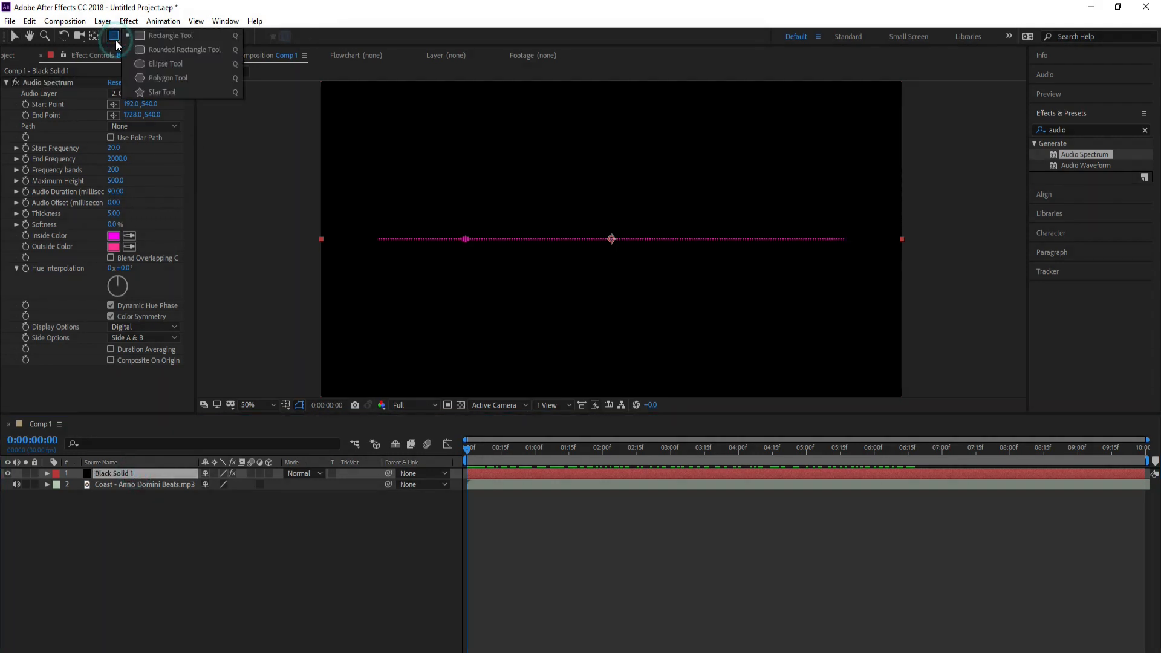
pyautogui.click(147, 64)
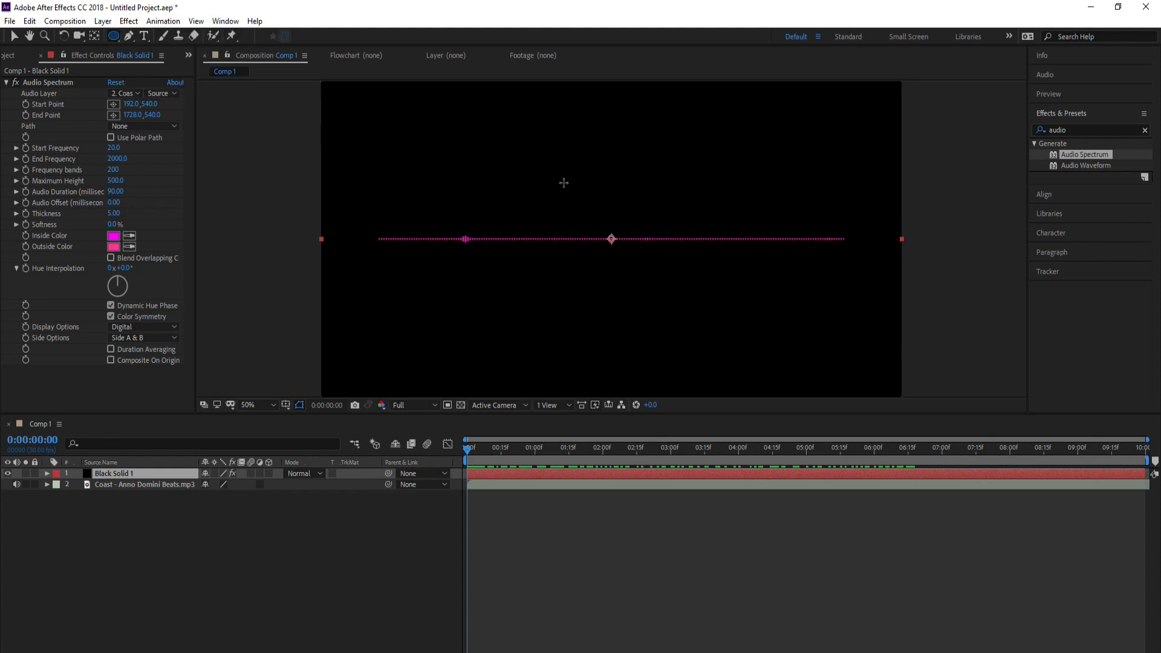
pyautogui.moveTo(552, 169)
pyautogui.mouseDown()
pyautogui.moveTo(614, 246)
pyautogui.moveTo(699, 316)
pyautogui.mouseUp()
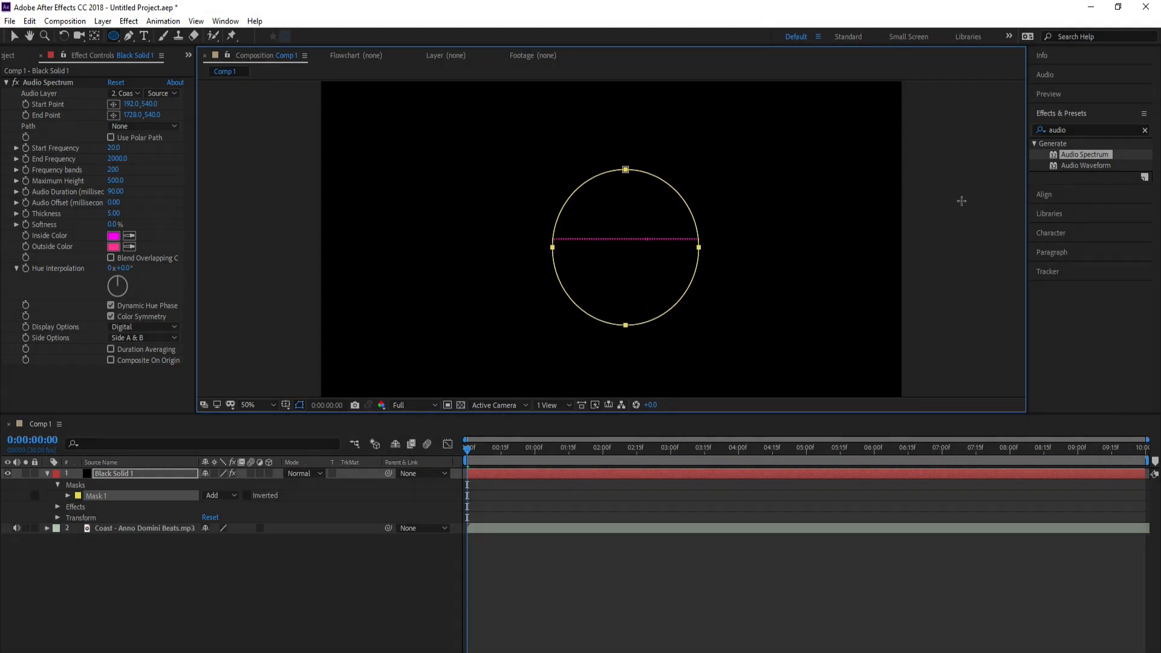
# Center the masked Black Solid 1 layer horizontally and vertically in the composition.
pyautogui.click(1044, 194)
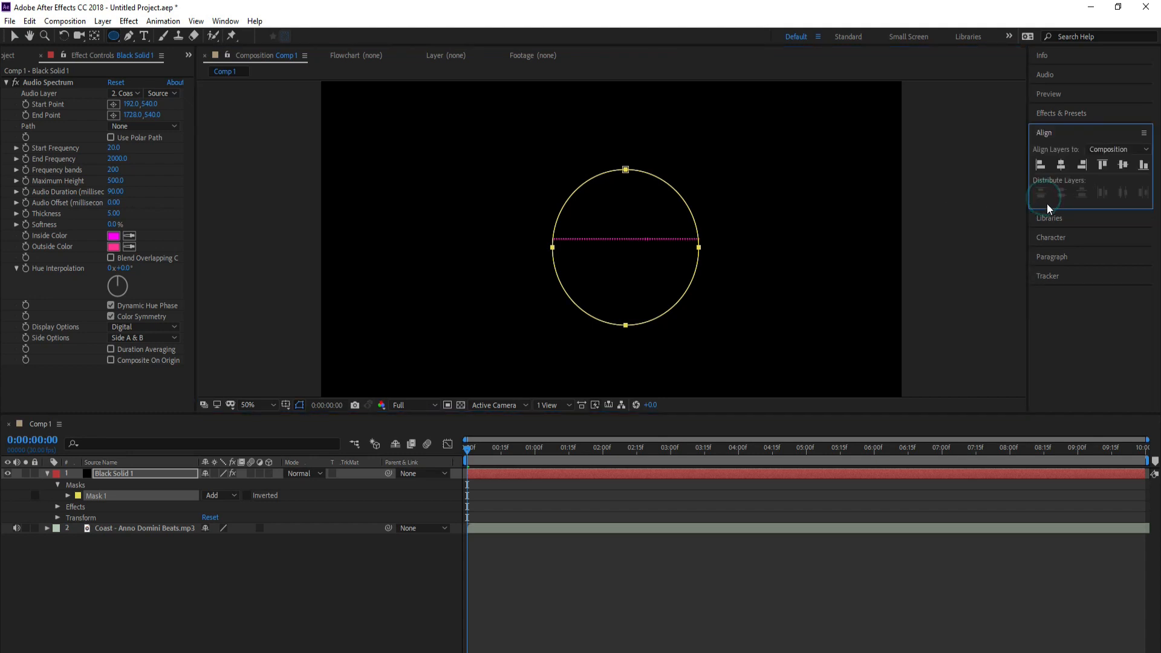
pyautogui.click(1062, 165)
pyautogui.click(1122, 165)
pyautogui.press('y')
pyautogui.click(146, 473)
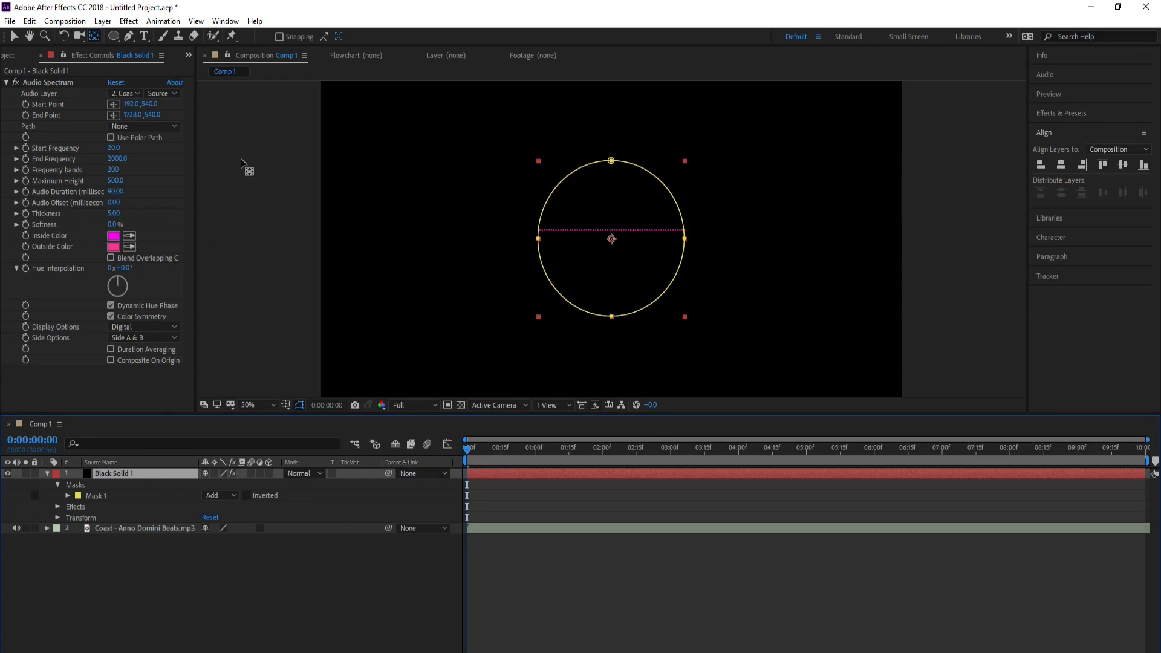
pyautogui.press('v')
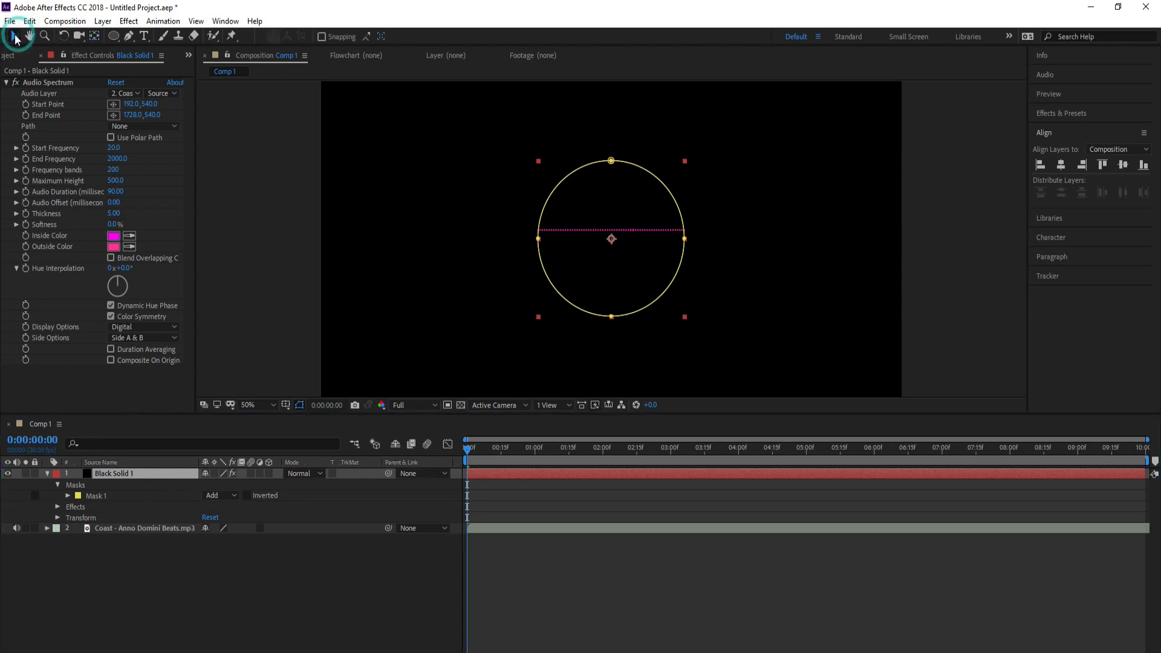
# Set the Audio Spectrum's Path to Mask 1 and preview the circular spectrum from the first frame.
pyautogui.click(174, 127)
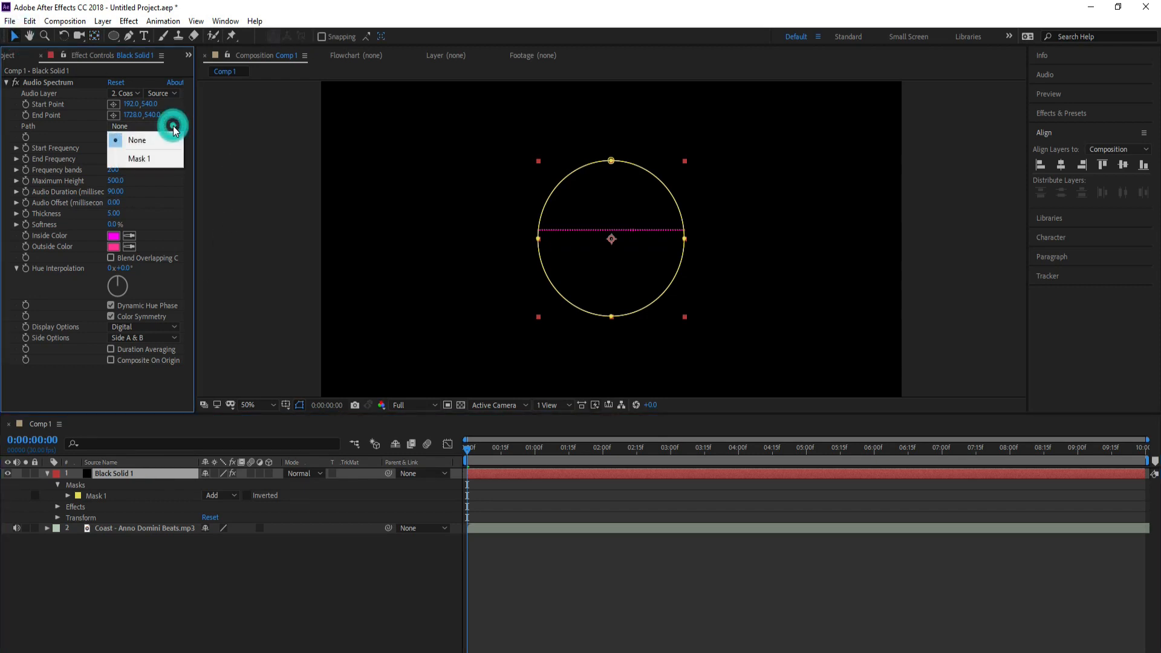
pyautogui.click(143, 160)
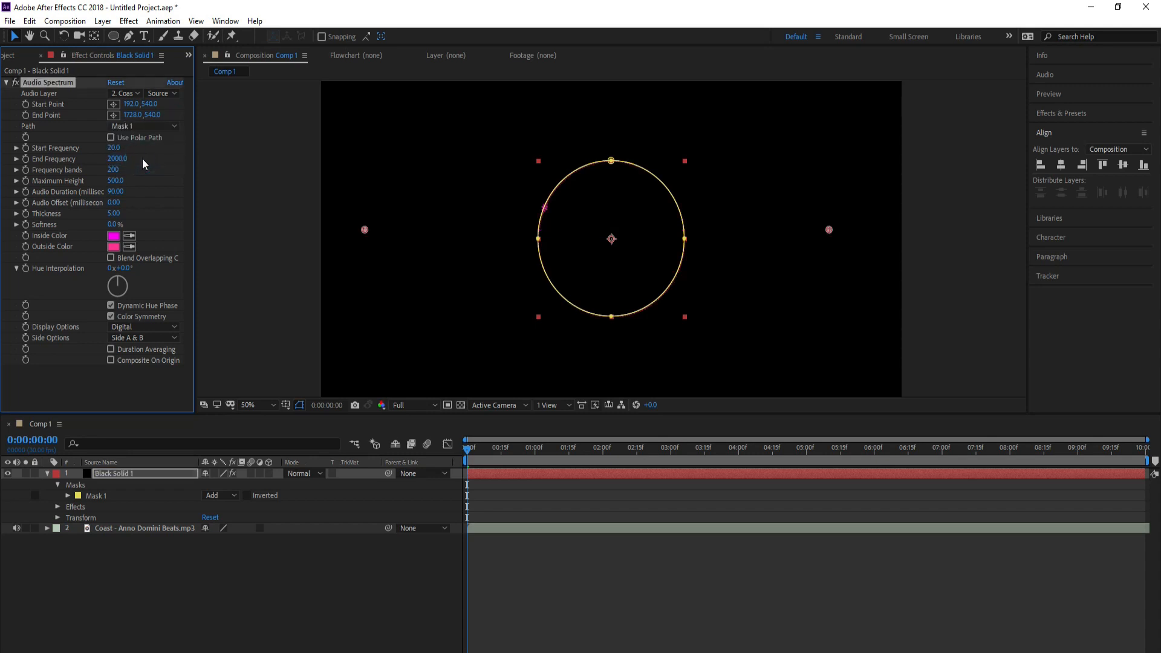
pyautogui.moveTo(469, 447); pyautogui.dragTo(456, 473)
# Change the Audio Spectrum's Inside Color to yellow FFF000 and its Outside Color to lighter yellow F9E143.
pyautogui.click(115, 236)
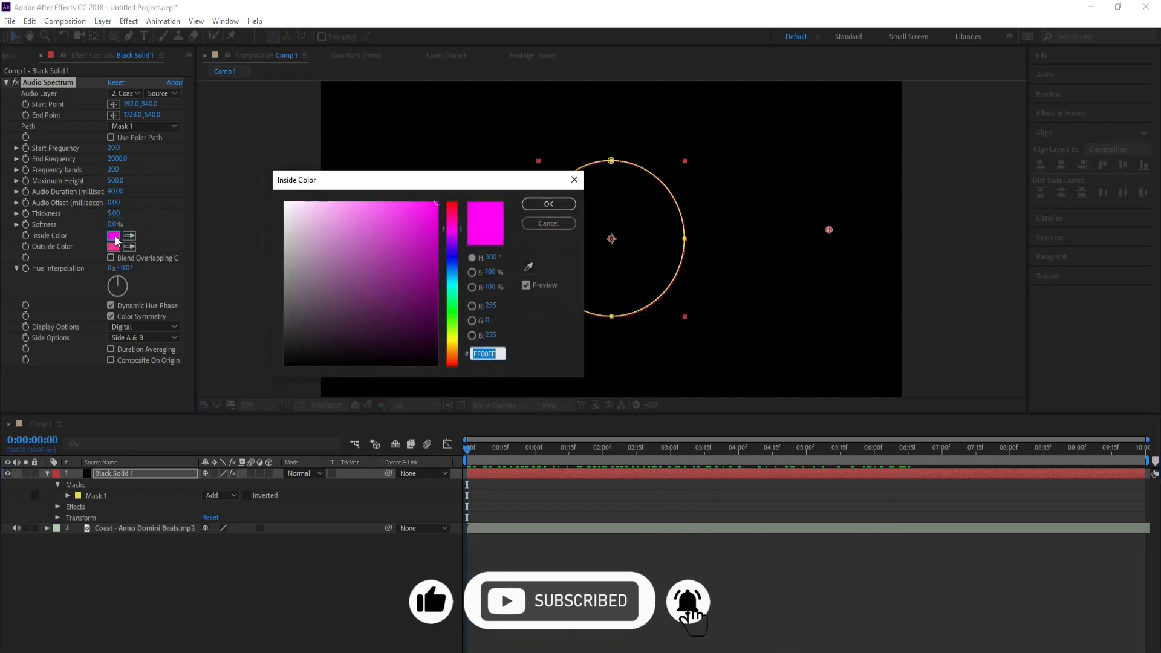
pyautogui.click(455, 341)
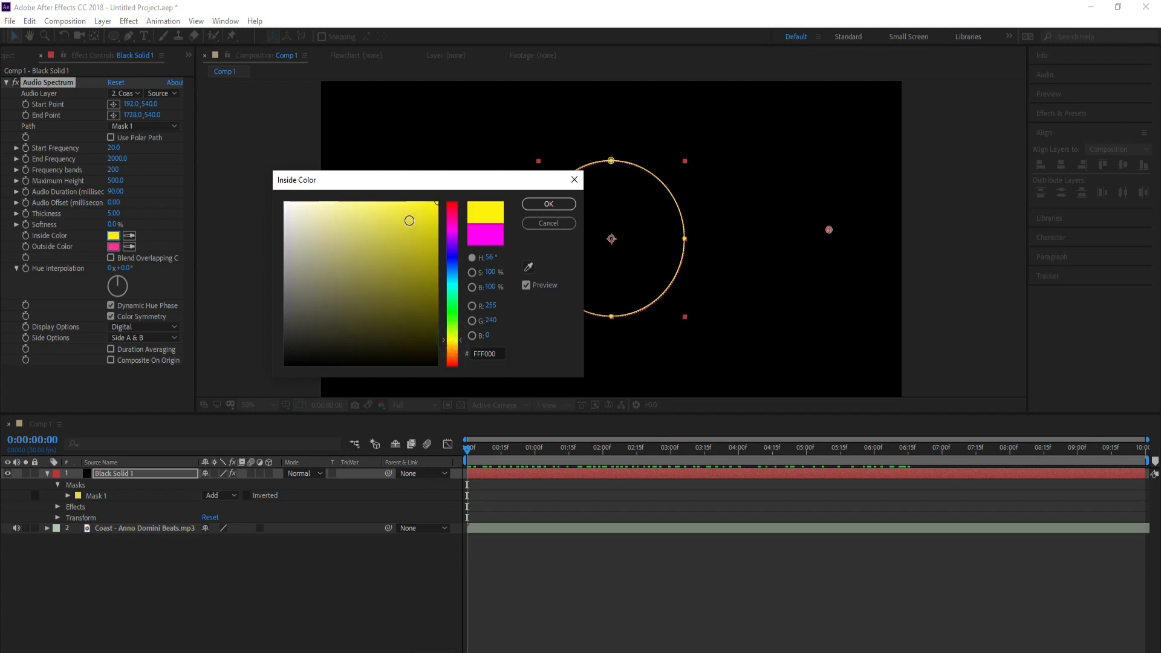
pyautogui.click(548, 204)
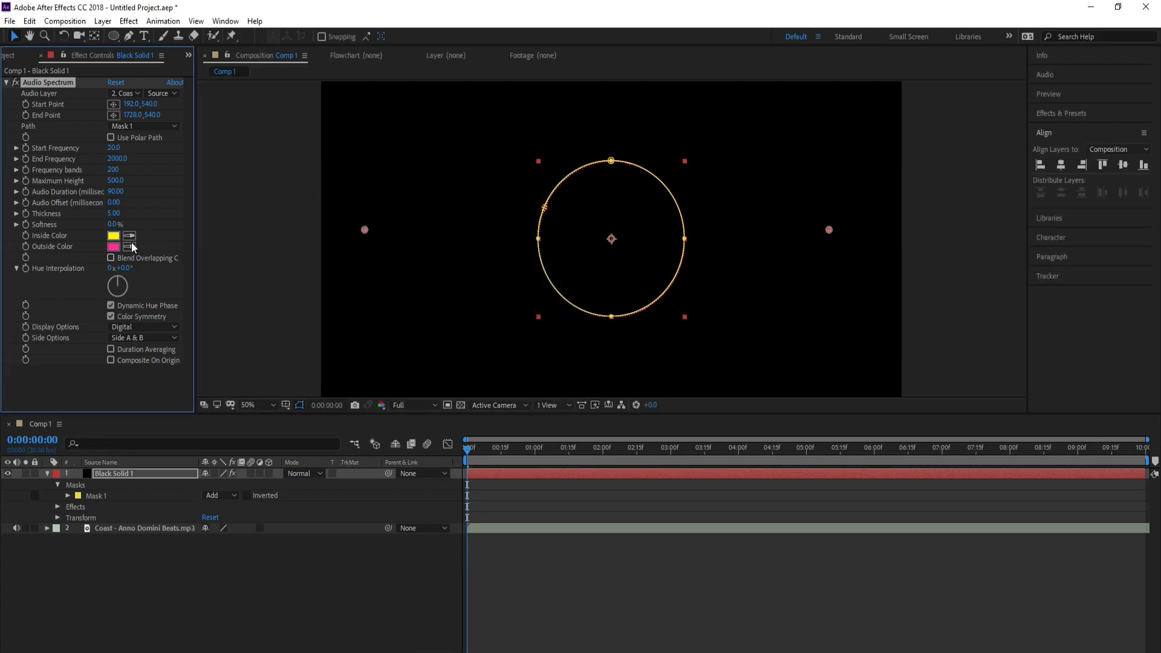
pyautogui.click(114, 246)
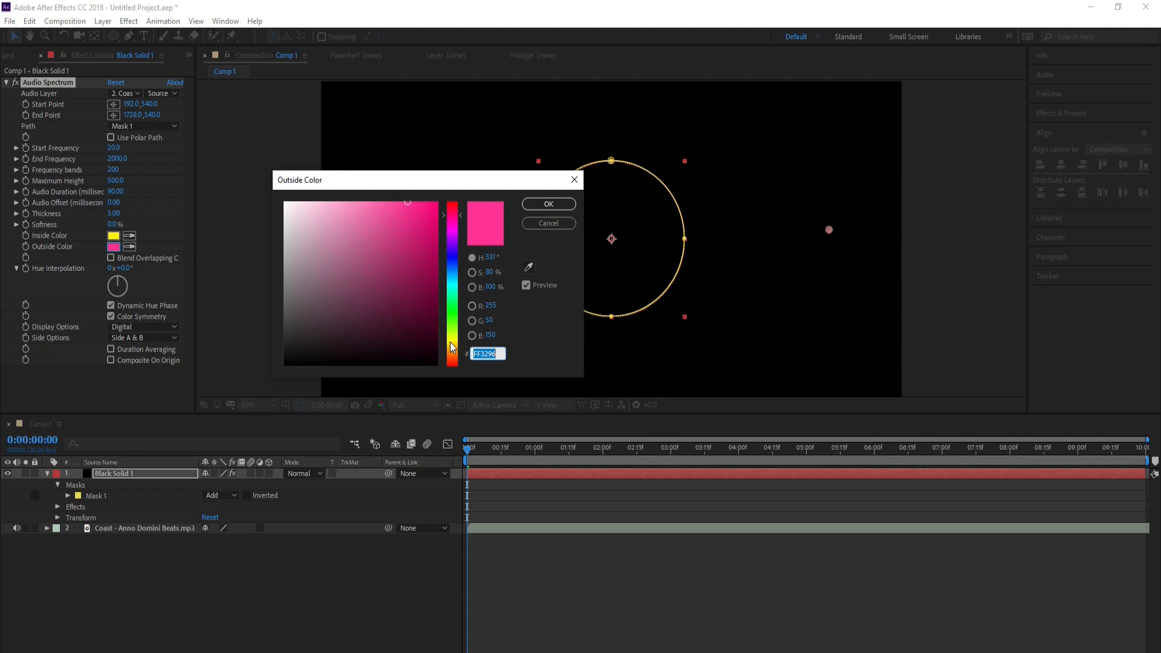
pyautogui.click(451, 342)
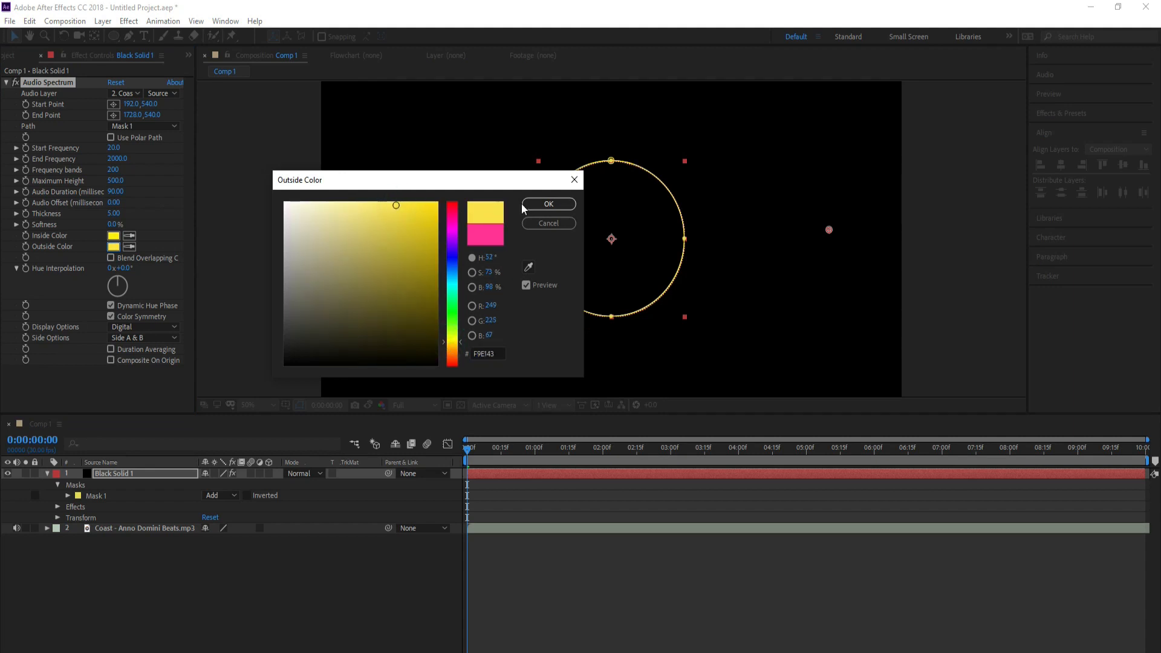
pyautogui.click(544, 205)
# Preview the yellow circular spectrum with the music and return to the first frame.
pyautogui.click(466, 453)
pyautogui.press('space')
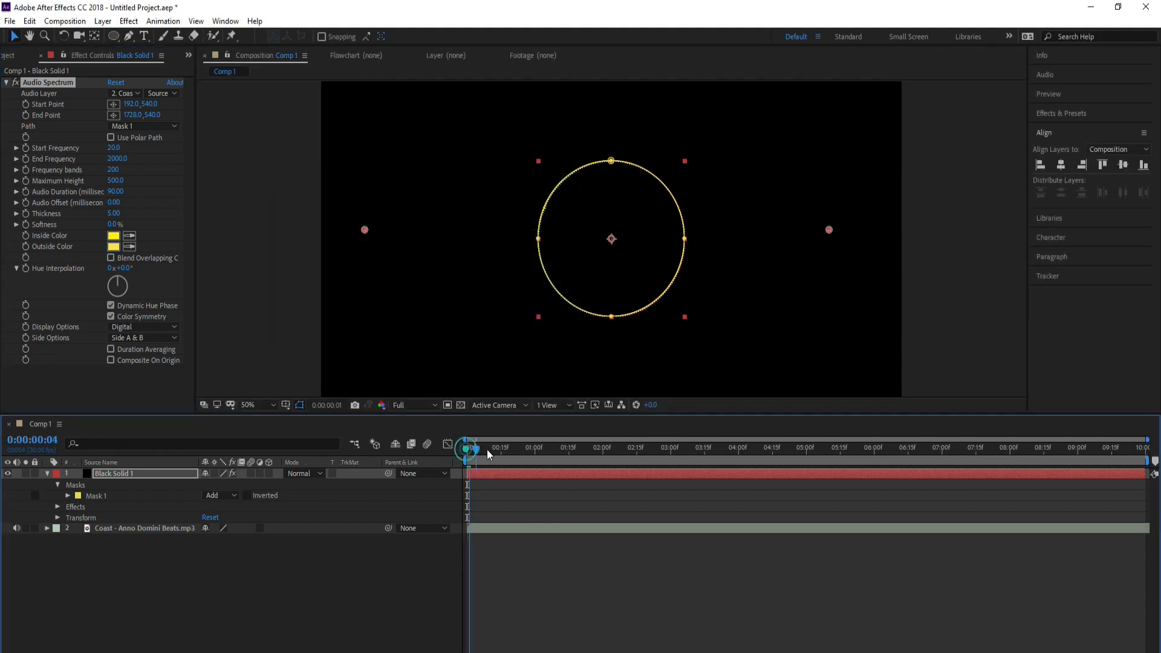
pyautogui.press('space')
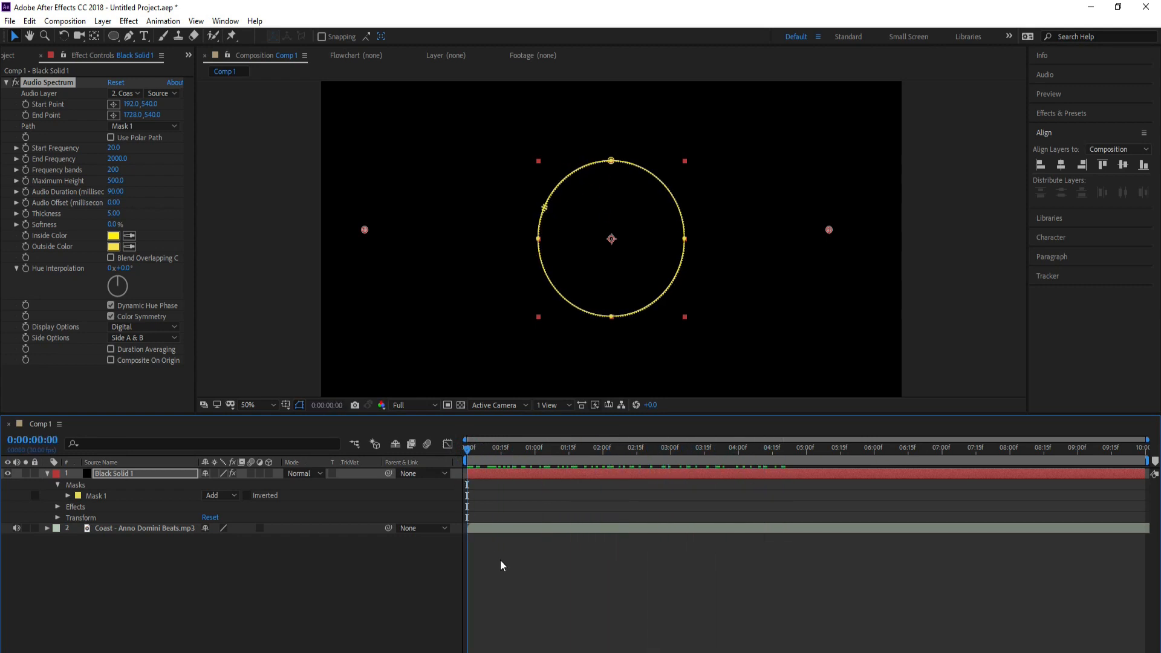
pyautogui.moveTo(467, 455); pyautogui.dragTo(466, 481)
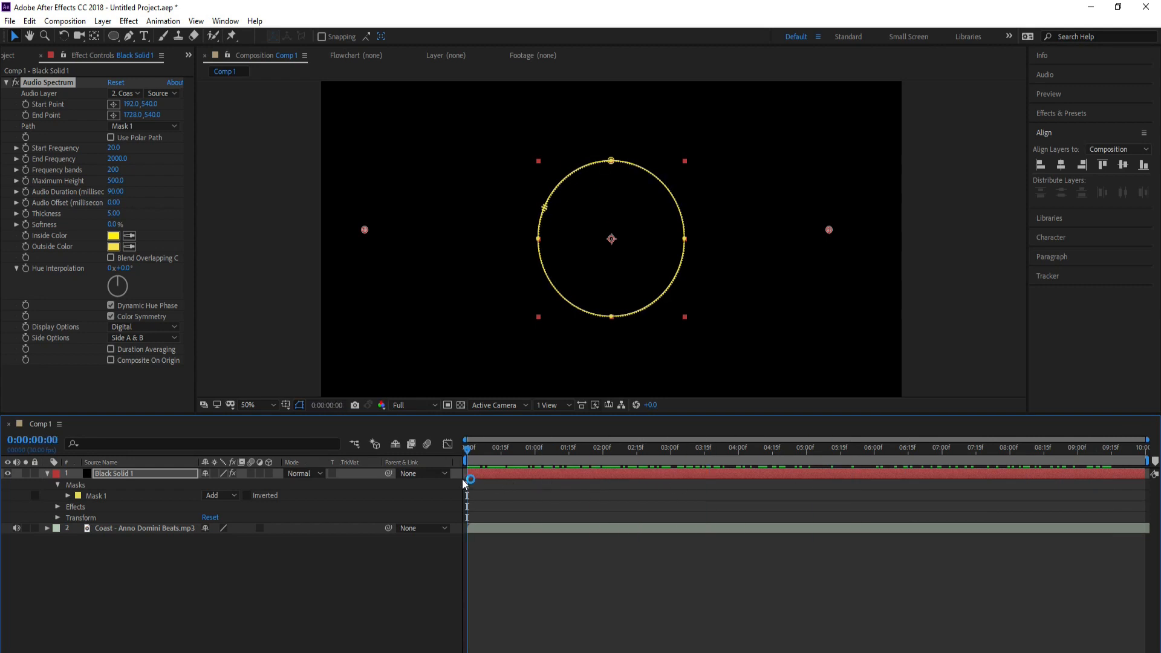
# Set the Audio Spectrum's Side Options to Side A and preview the inner waves.
pyautogui.click(172, 337)
pyautogui.click(142, 353)
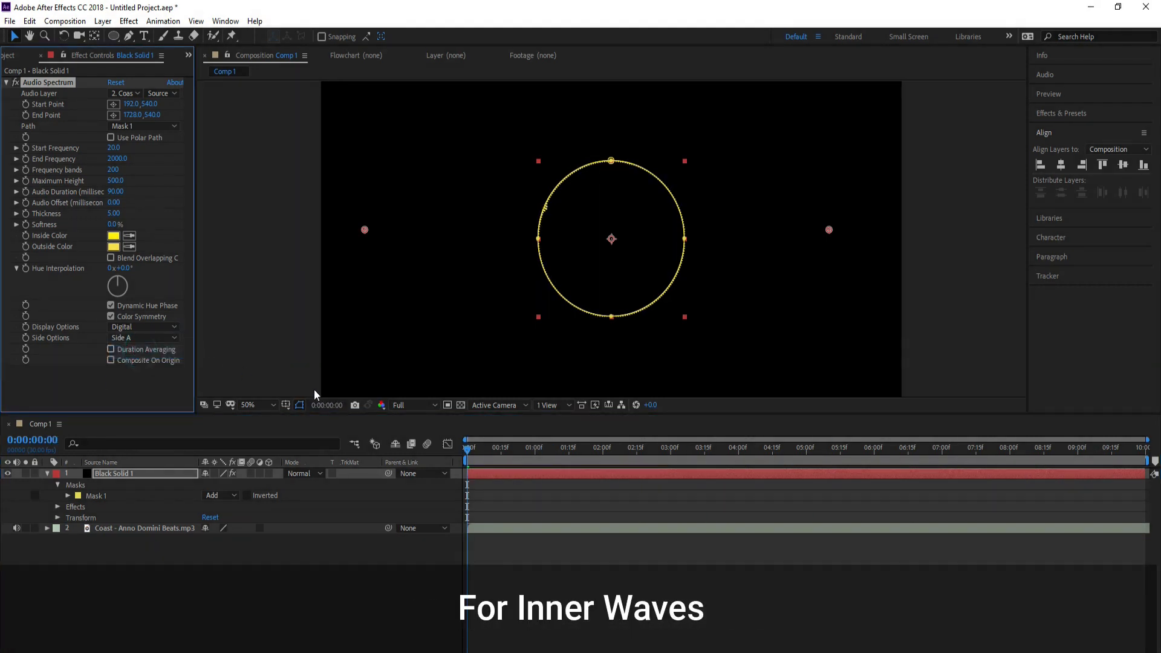
pyautogui.moveTo(469, 453); pyautogui.dragTo(288, 339)
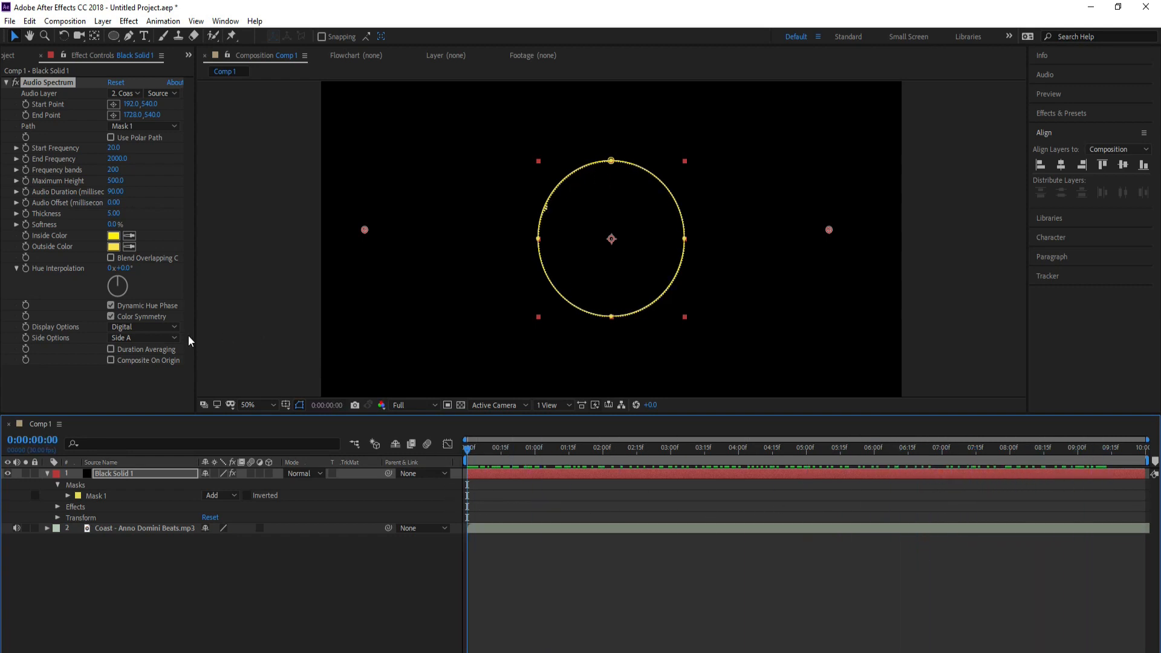
# Switch the Audio Spectrum's Side Options to Side B and preview the waves from the first frame.
pyautogui.click(169, 337)
pyautogui.click(143, 363)
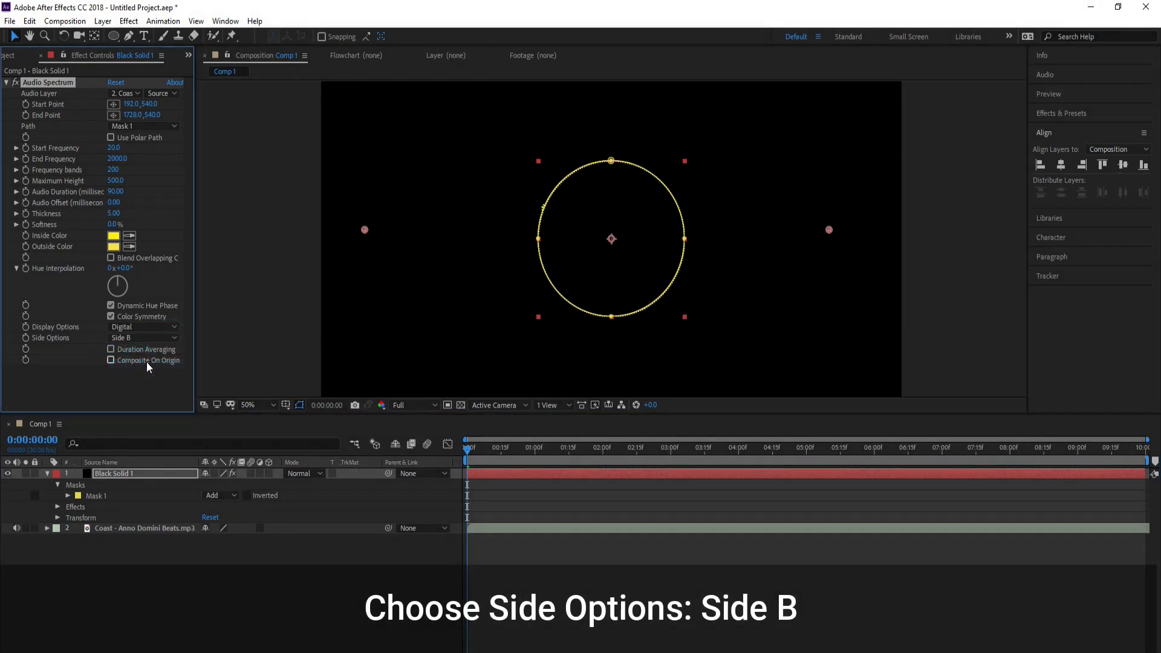
pyautogui.moveTo(469, 451); pyautogui.dragTo(459, 491)
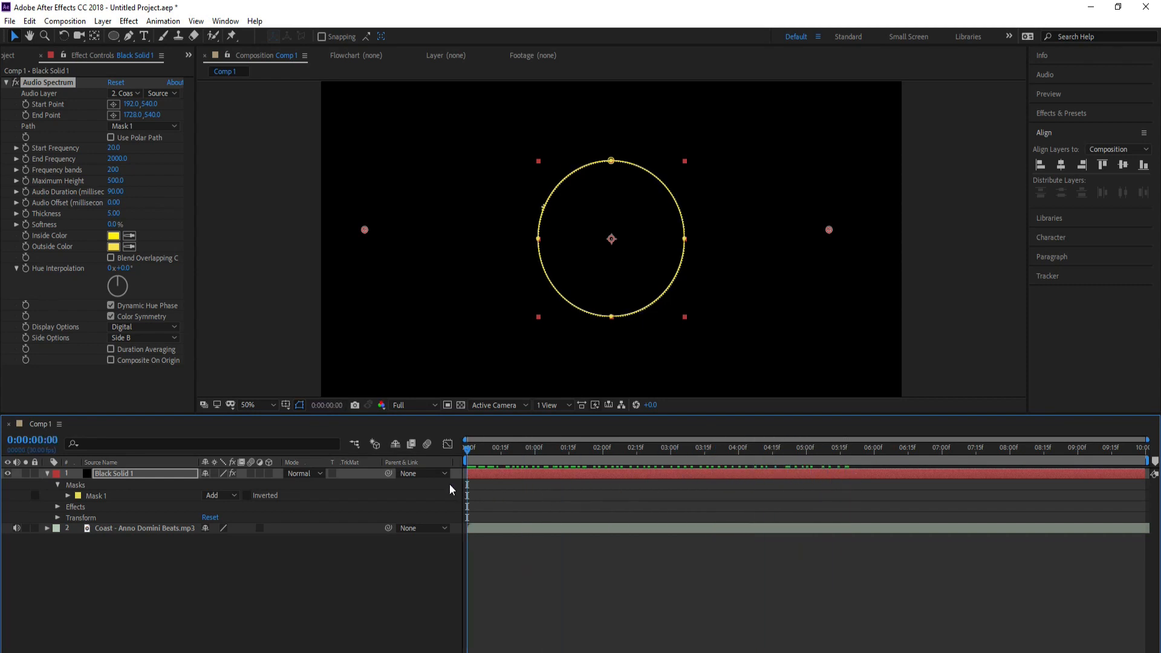
# Set the Audio Spectrum's Side Options to Side A & B and return to the first frame.
pyautogui.click(175, 338)
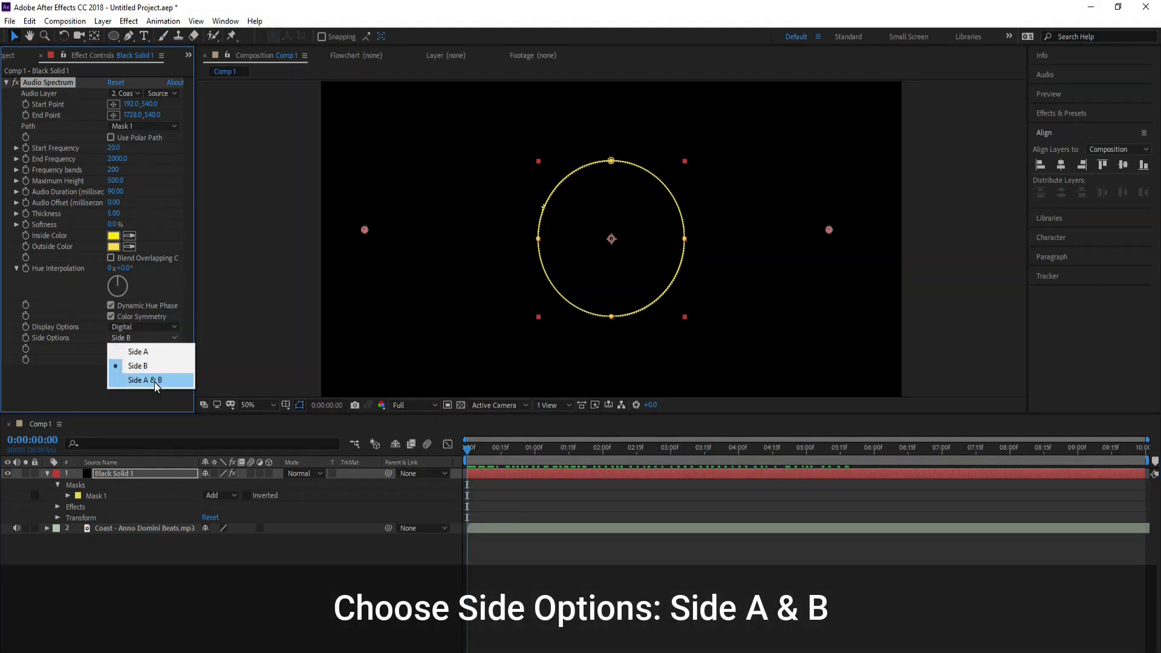
pyautogui.click(155, 378)
pyautogui.moveTo(466, 450); pyautogui.dragTo(466, 474)
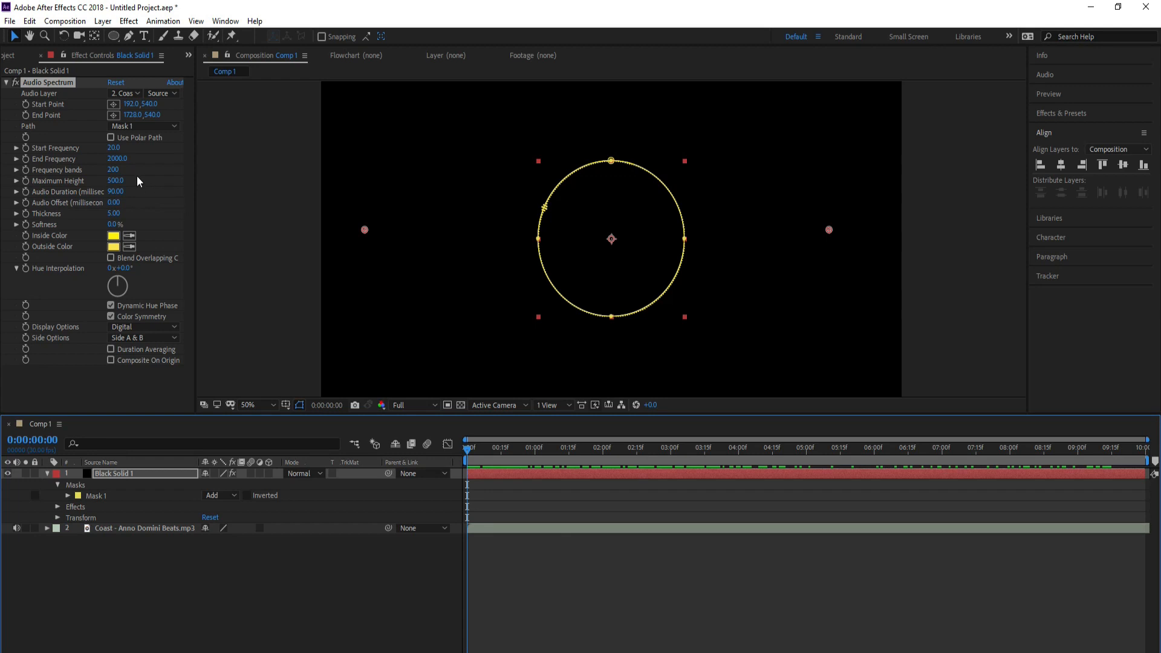
# Set the Audio Spectrum's Frequency bands to 215 and preview the spectrum with the music from the first frame.
pyautogui.moveTo(113, 172); pyautogui.dragTo(121, 170)
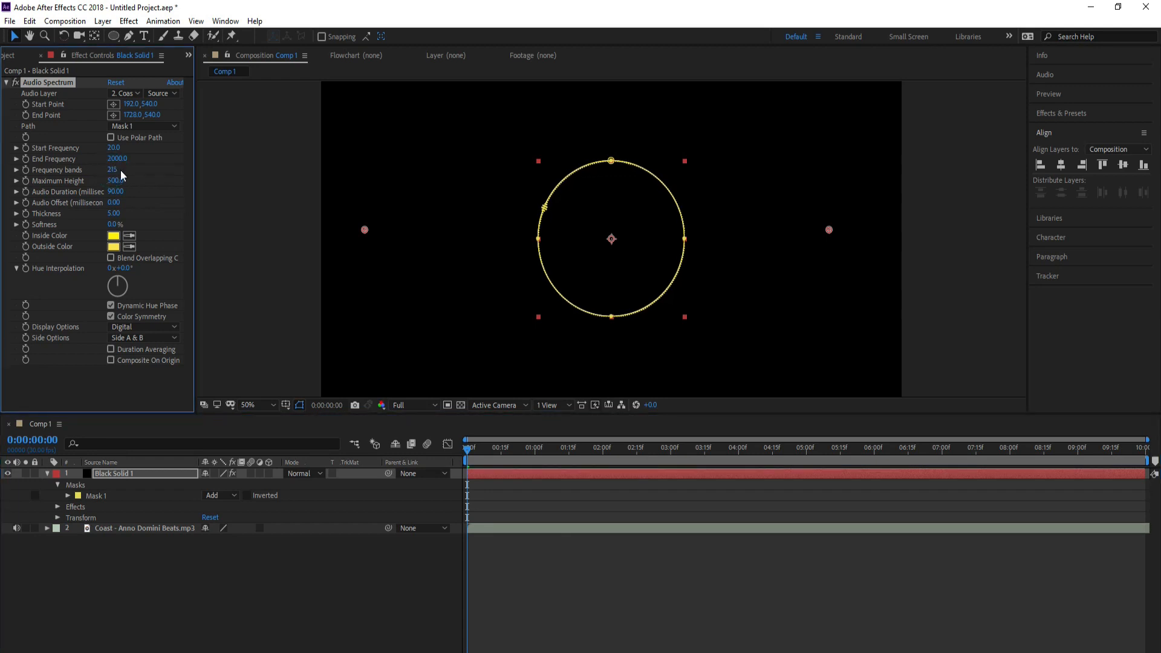
pyautogui.moveTo(471, 455)
pyautogui.mouseDown()
pyautogui.moveTo(852, 458)
pyautogui.moveTo(461, 473)
pyautogui.mouseUp()
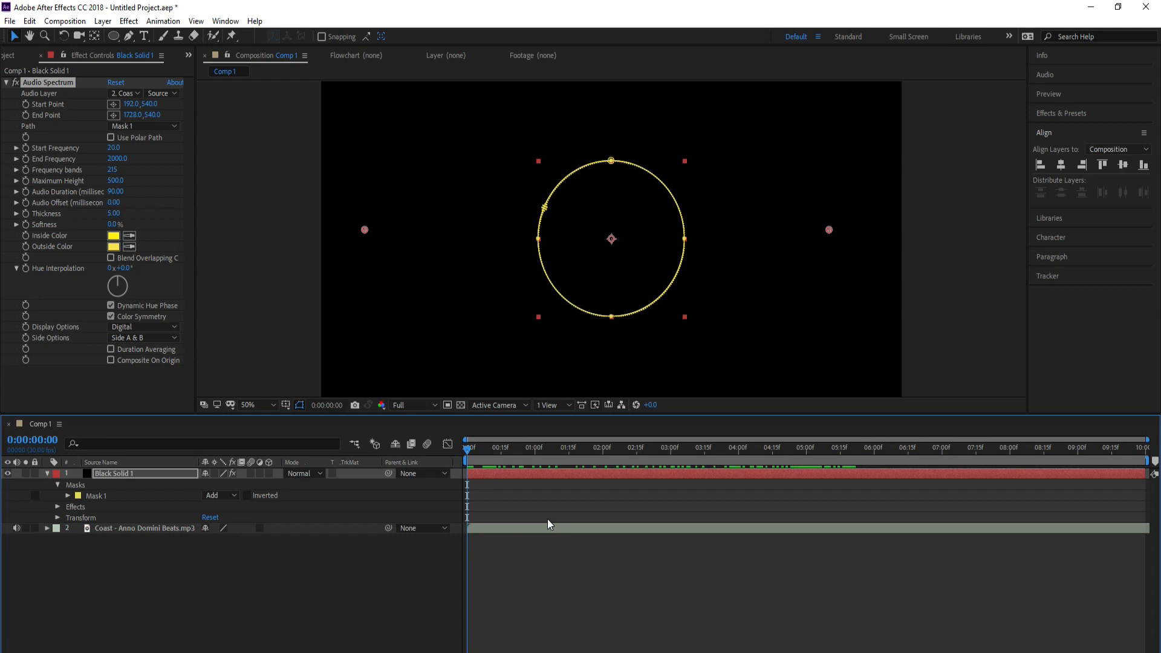
pyautogui.press('space')
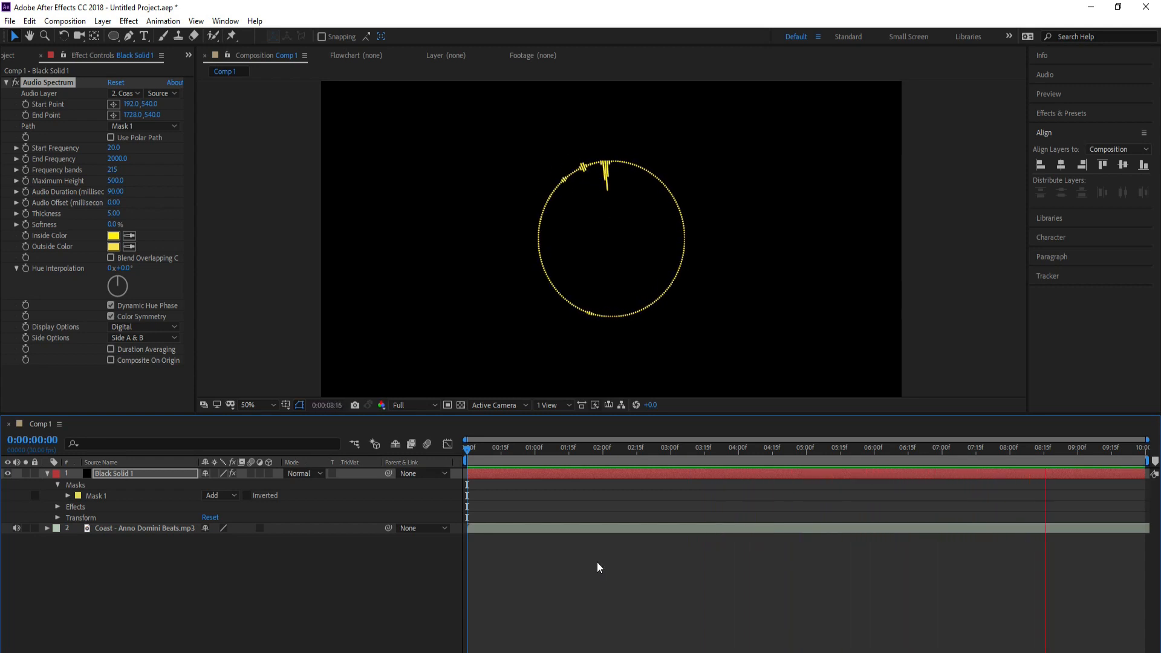
pyautogui.press('space')
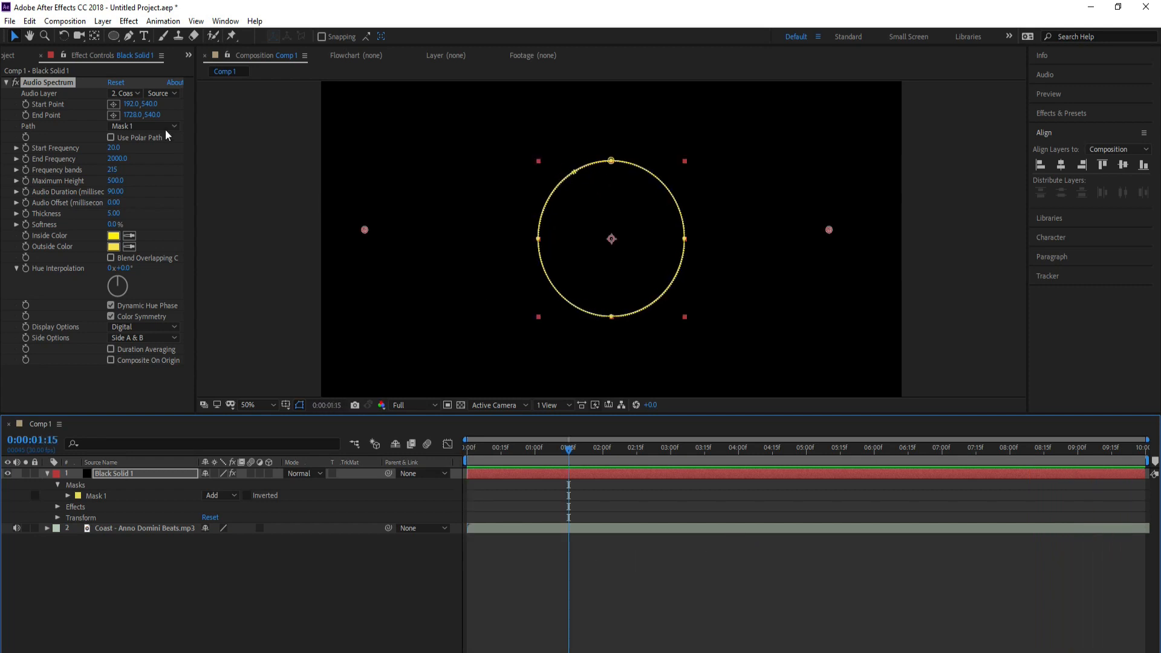
# Show the project's list of items and collapse the properties of the Black Solid 1 layer.
pyautogui.click(5, 55)
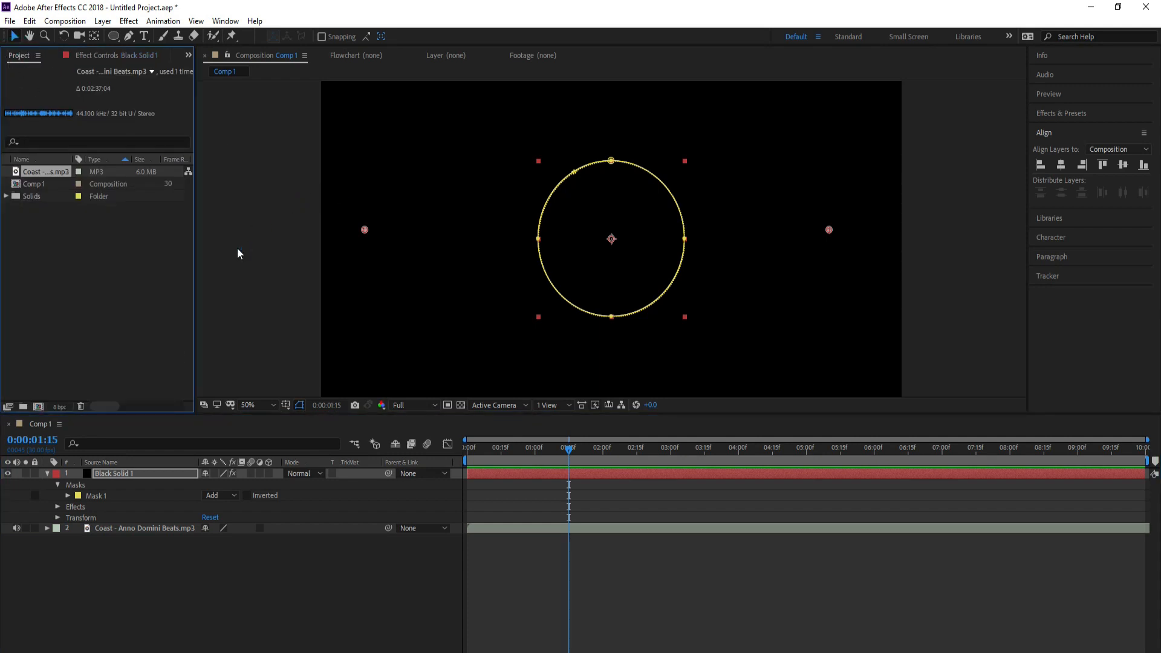
pyautogui.click(47, 474)
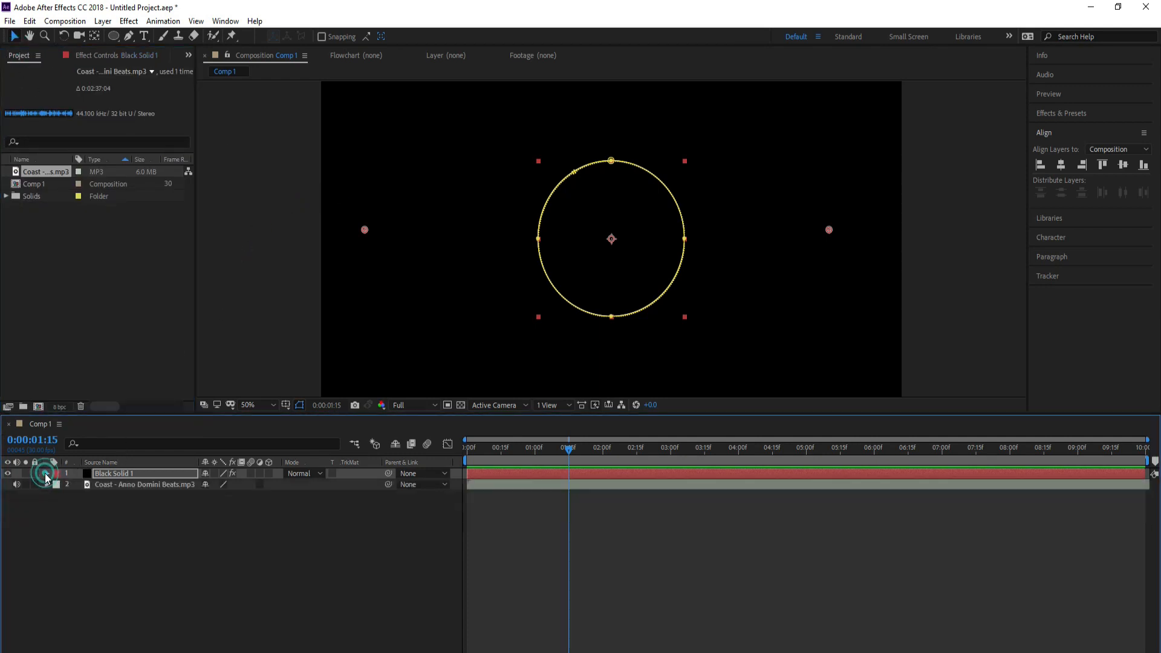